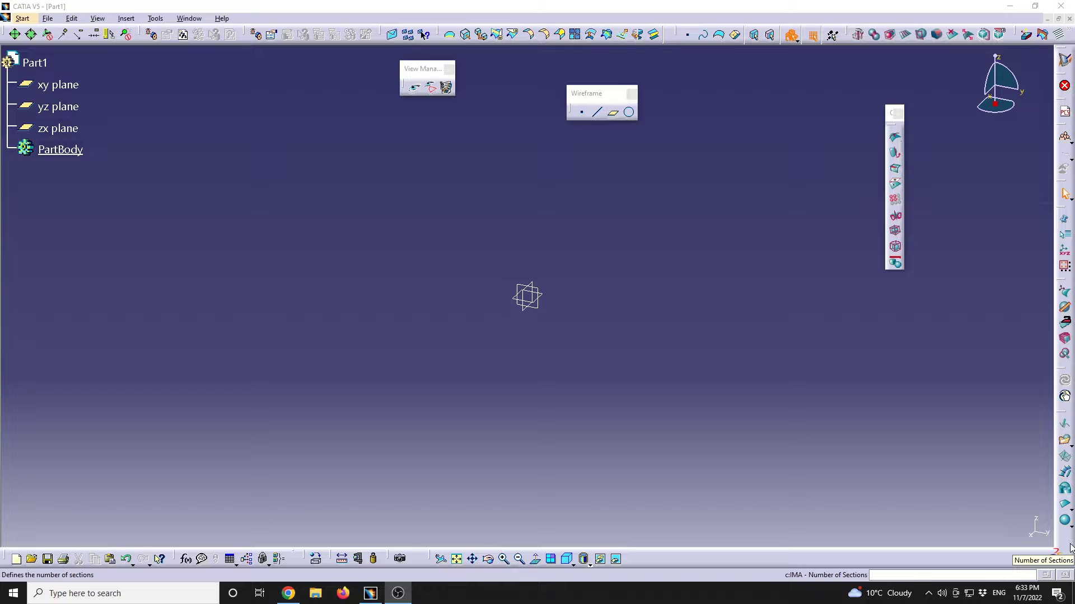
# Float the Creation tools and place them next to the Wireframe tools
pyautogui.moveTo(1065, 415); pyautogui.dragTo(784, 44)
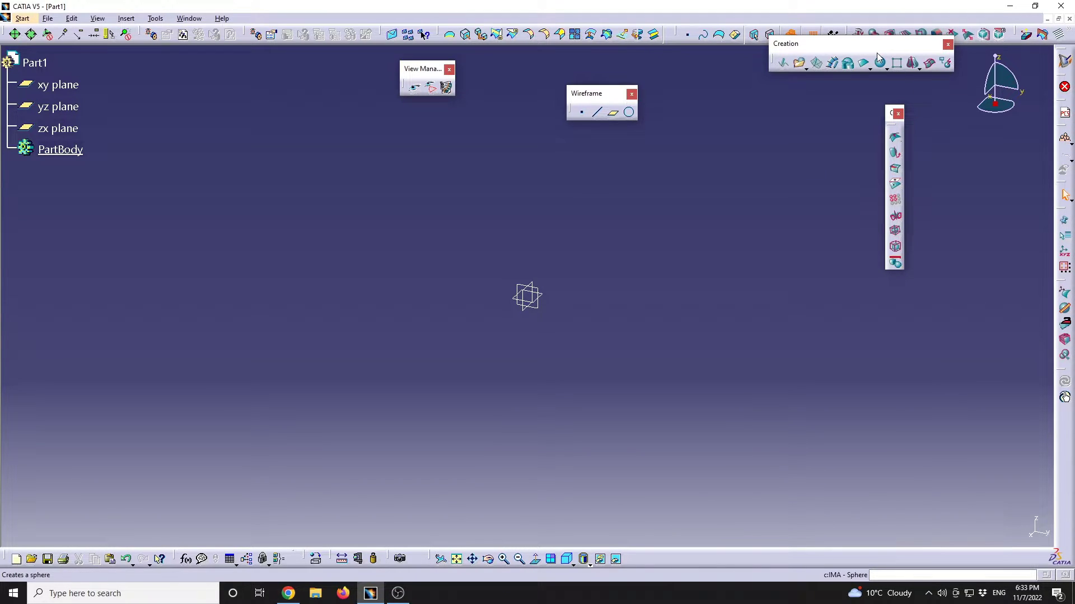
pyautogui.moveTo(806, 42); pyautogui.dragTo(646, 161)
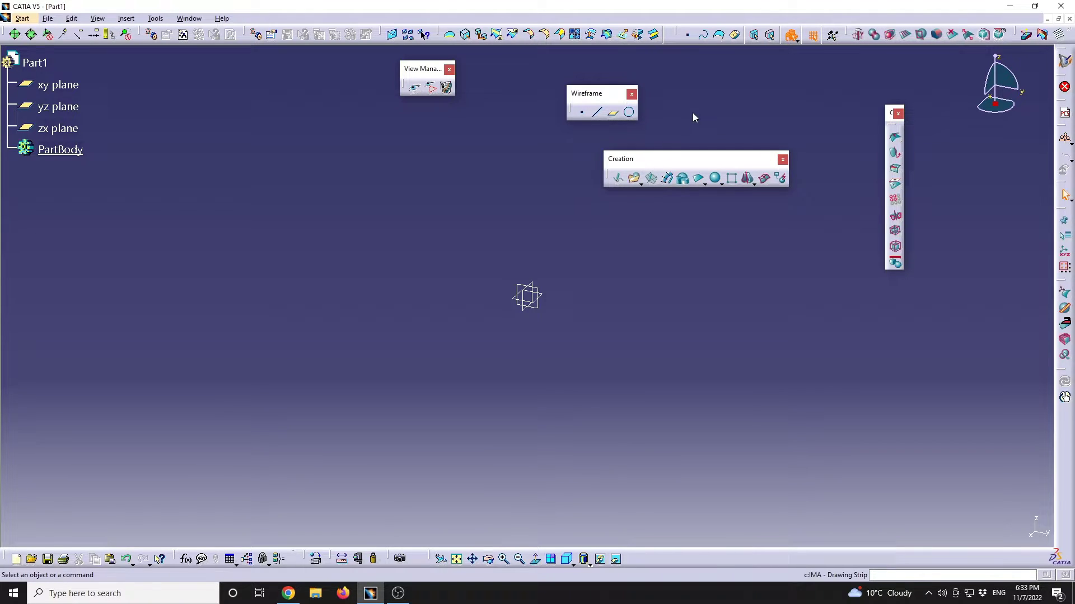
pyautogui.moveTo(690, 110); pyautogui.dragTo(693, 113)
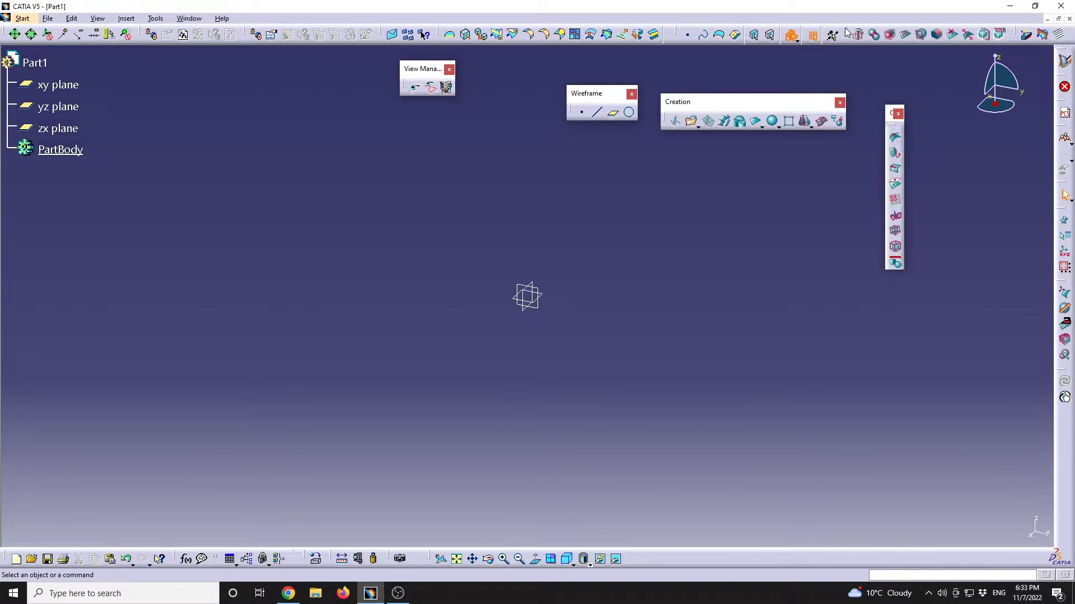
# Detach the Styling Surfaces tools and dock them along the top beside the Creation tools
pyautogui.moveTo(846, 29); pyautogui.dragTo(697, 151)
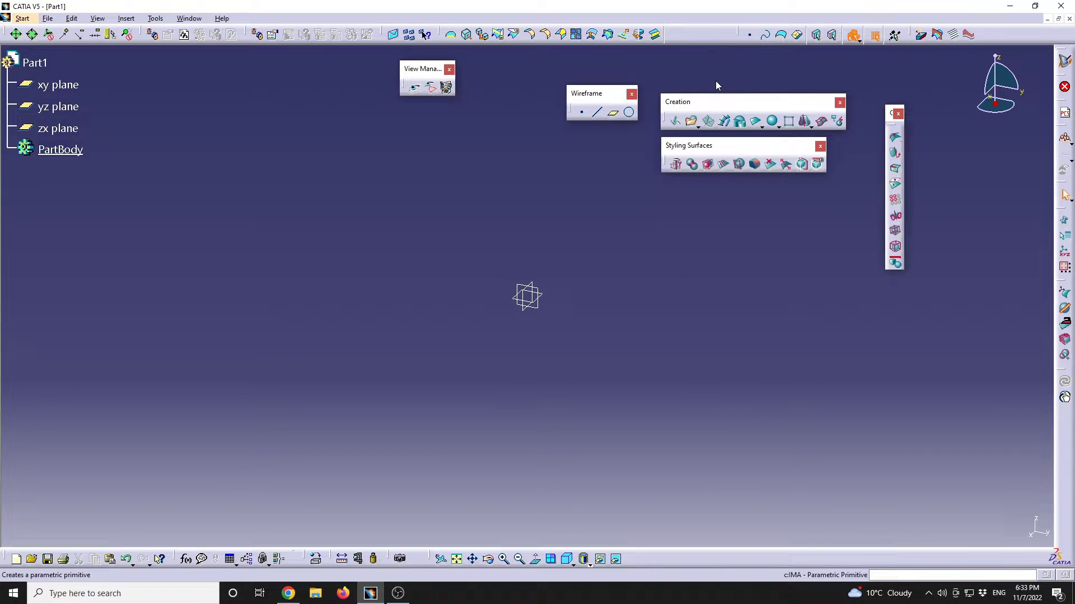
pyautogui.moveTo(716, 102); pyautogui.dragTo(794, 43)
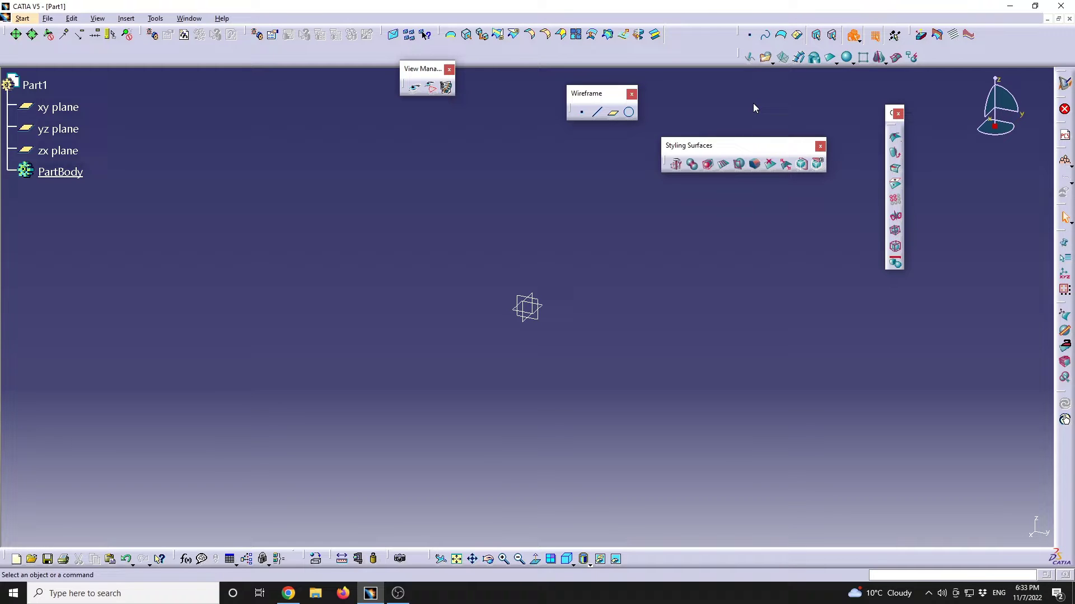
pyautogui.moveTo(750, 147); pyautogui.dragTo(764, 173)
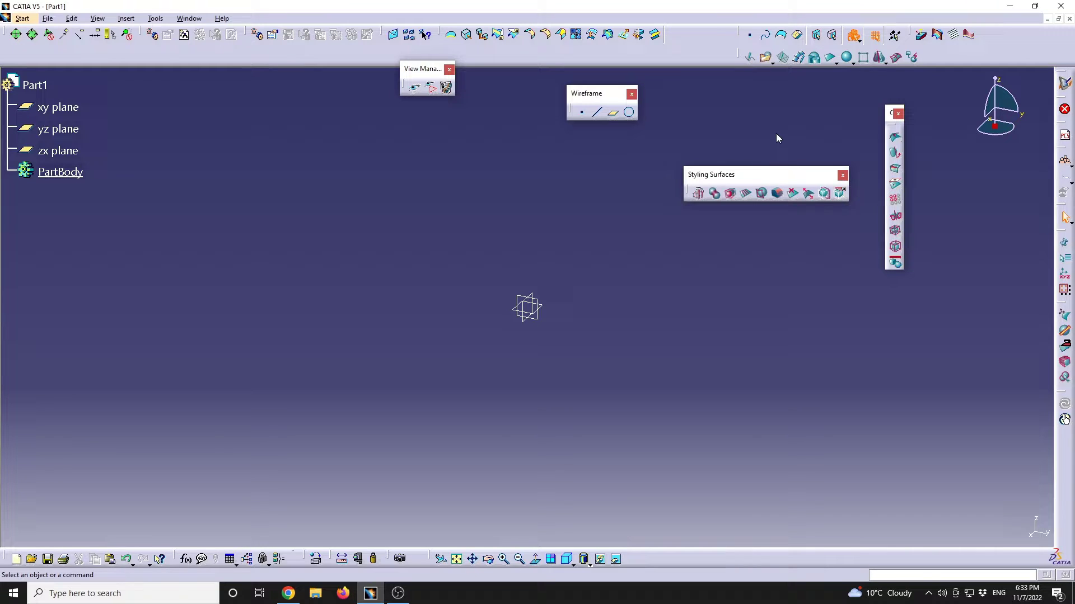
pyautogui.moveTo(761, 175); pyautogui.dragTo(766, 137)
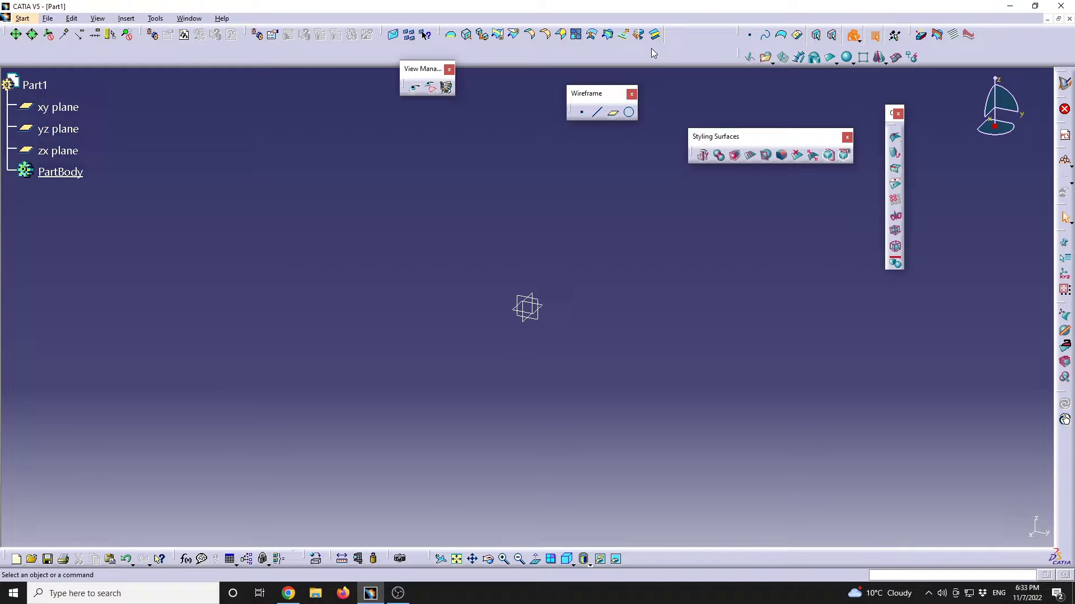
pyautogui.moveTo(700, 136); pyautogui.dragTo(577, 57)
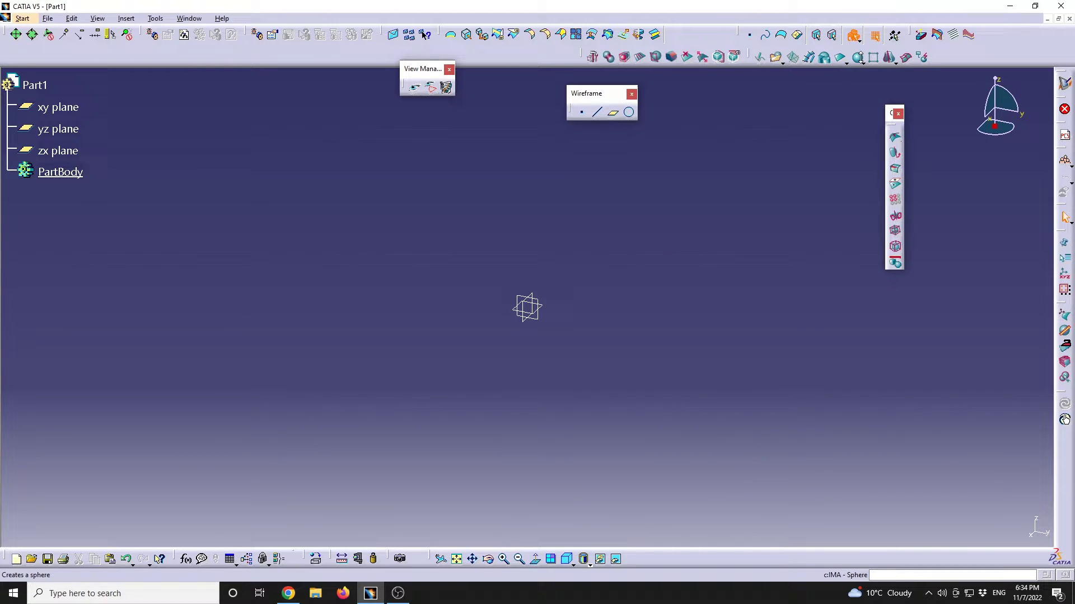
# Create a sphere primitive at the origin and start its modification
pyautogui.click(856, 57)
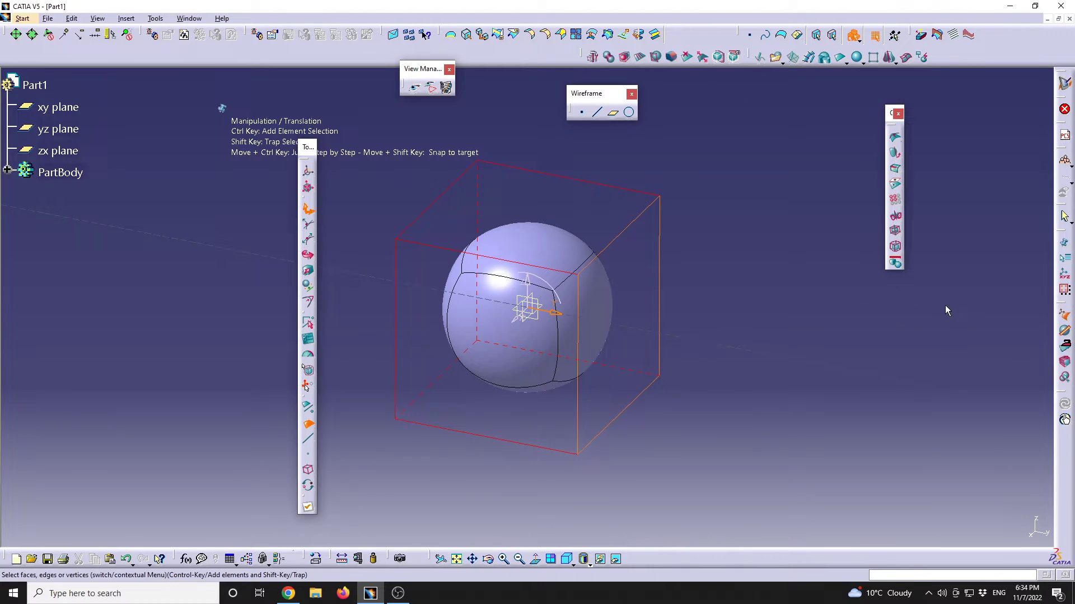
pyautogui.click(1063, 317)
pyautogui.click(1063, 317)
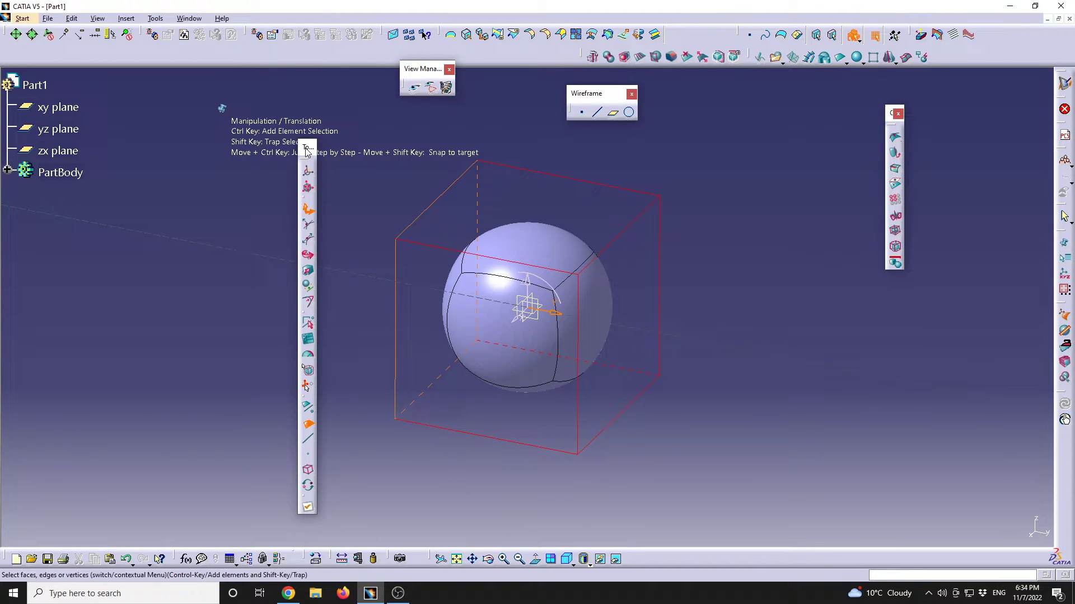
# Reposition the Tools Palette, trying a horizontal layout before settling on a vertical strip
pyautogui.moveTo(305, 149); pyautogui.dragTo(274, 173)
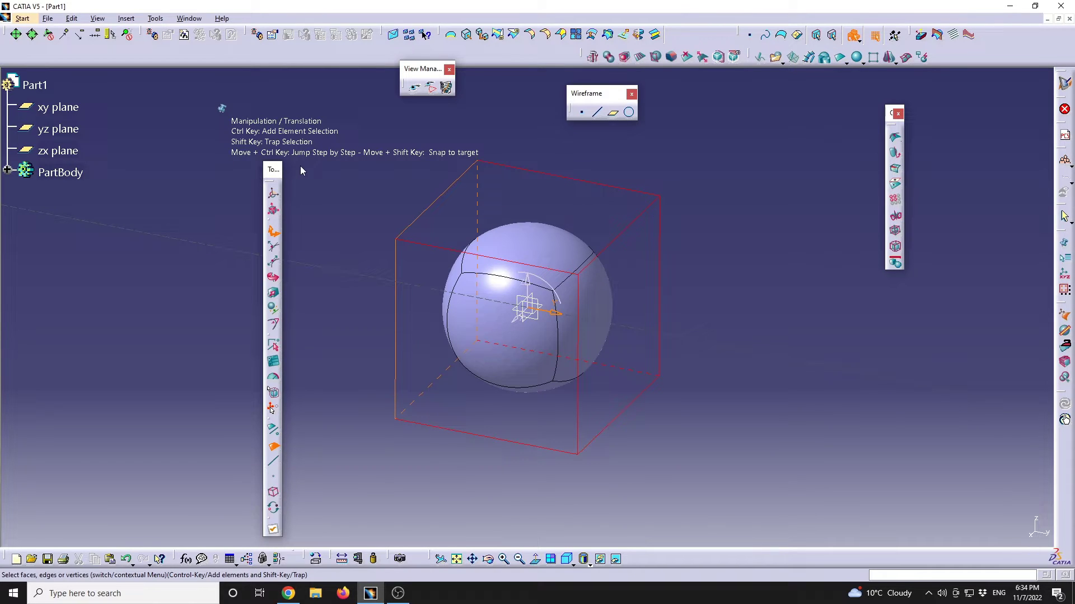
pyautogui.keyDown('shift'); pyautogui.moveTo(273, 169); pyautogui.dragTo(352, 471); pyautogui.keyUp('shift')
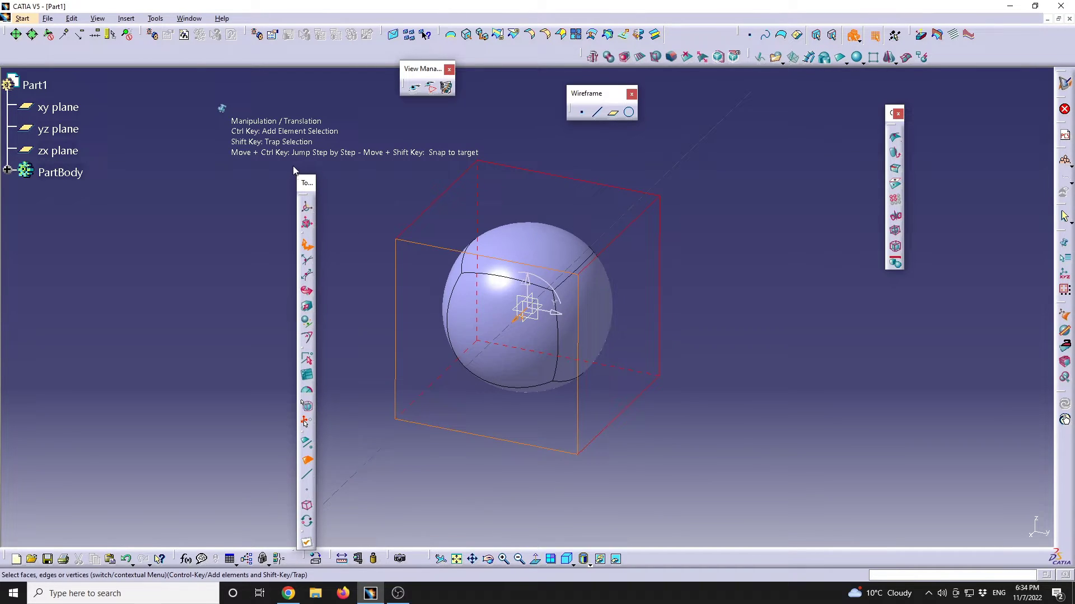
pyautogui.moveTo(296, 187); pyautogui.dragTo(296, 170)
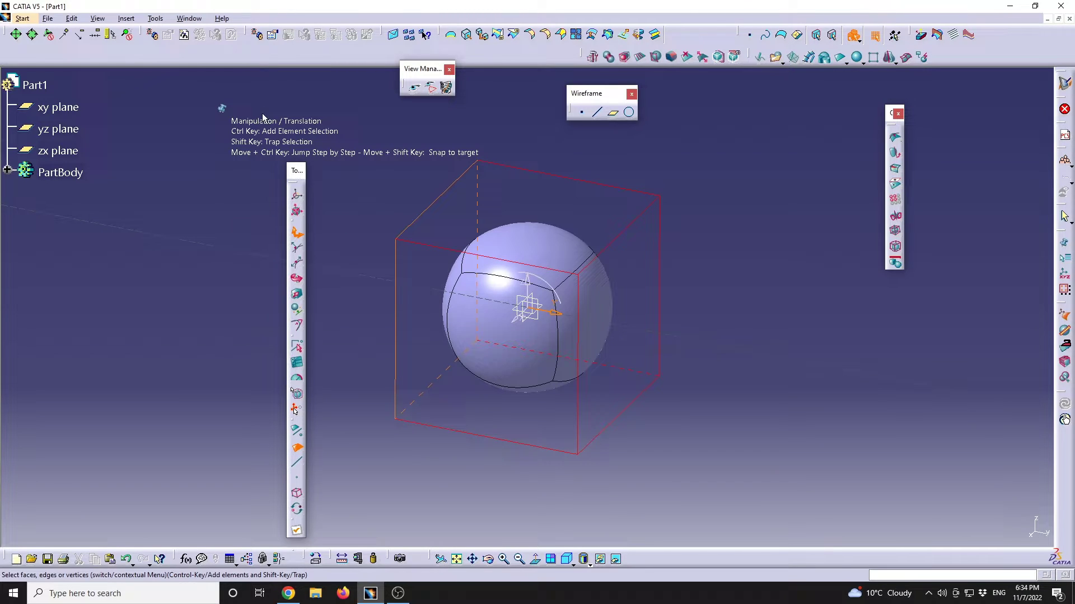
# Restore every toolbar's default position from Tools > Customize > Toolbars, then close the dialog
pyautogui.click(159, 20)
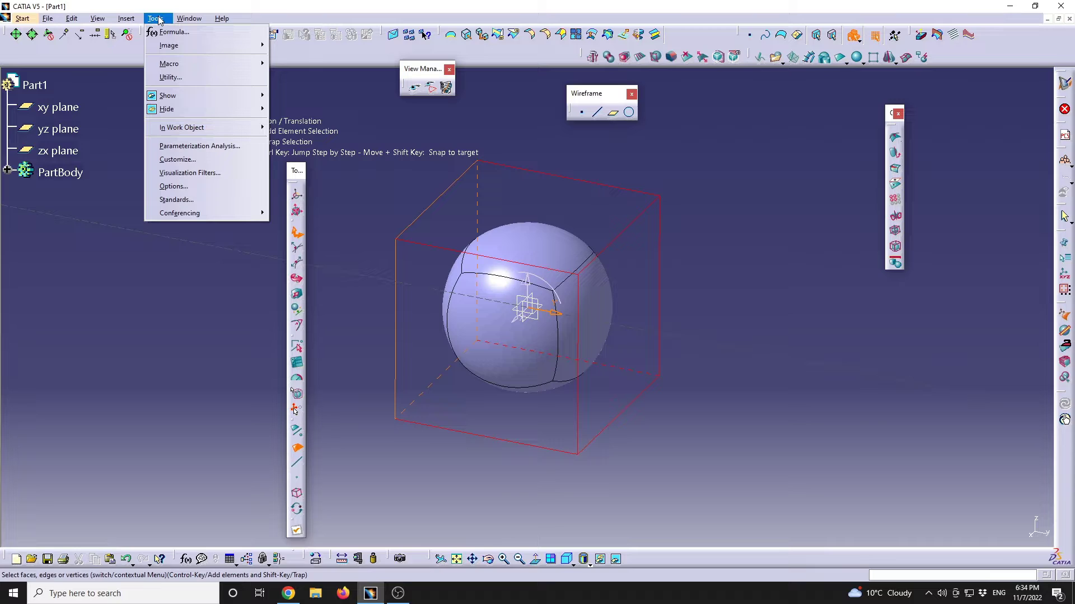
pyautogui.click(179, 161)
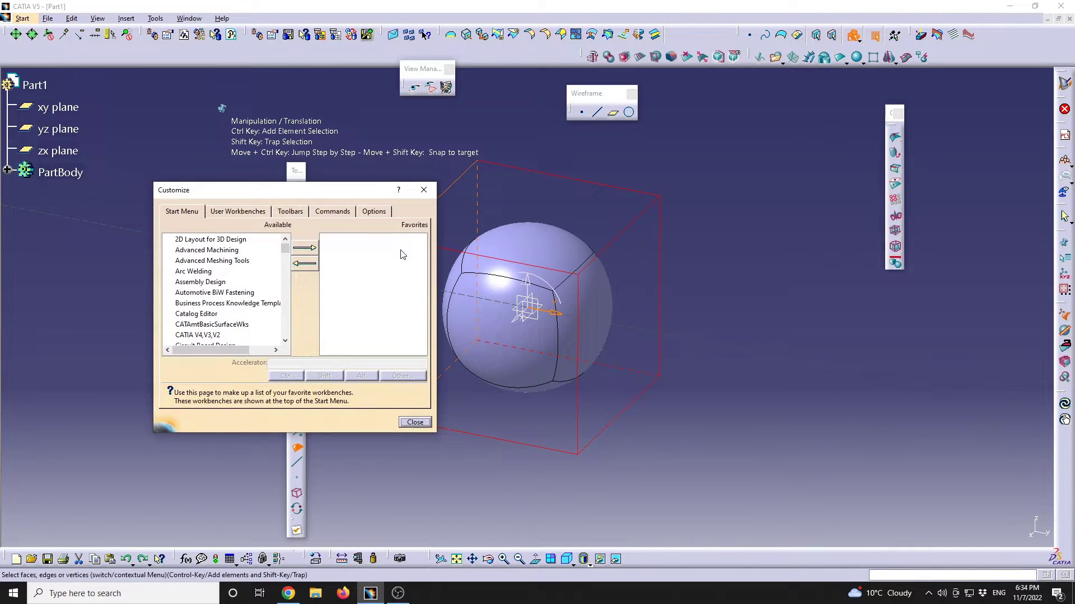
pyautogui.click(291, 214)
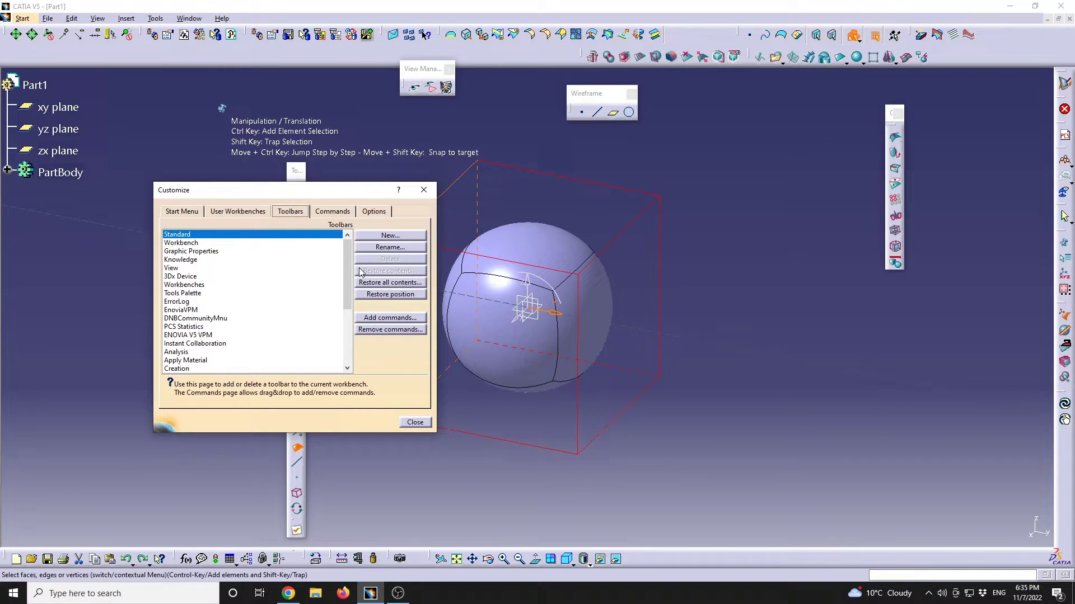
pyautogui.click(397, 295)
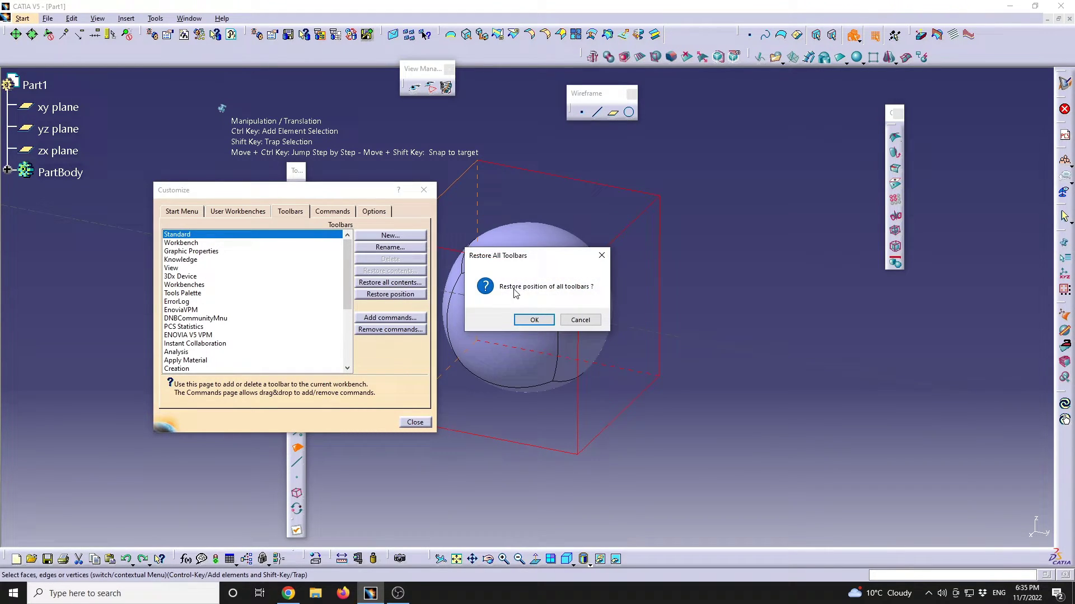
pyautogui.click(534, 321)
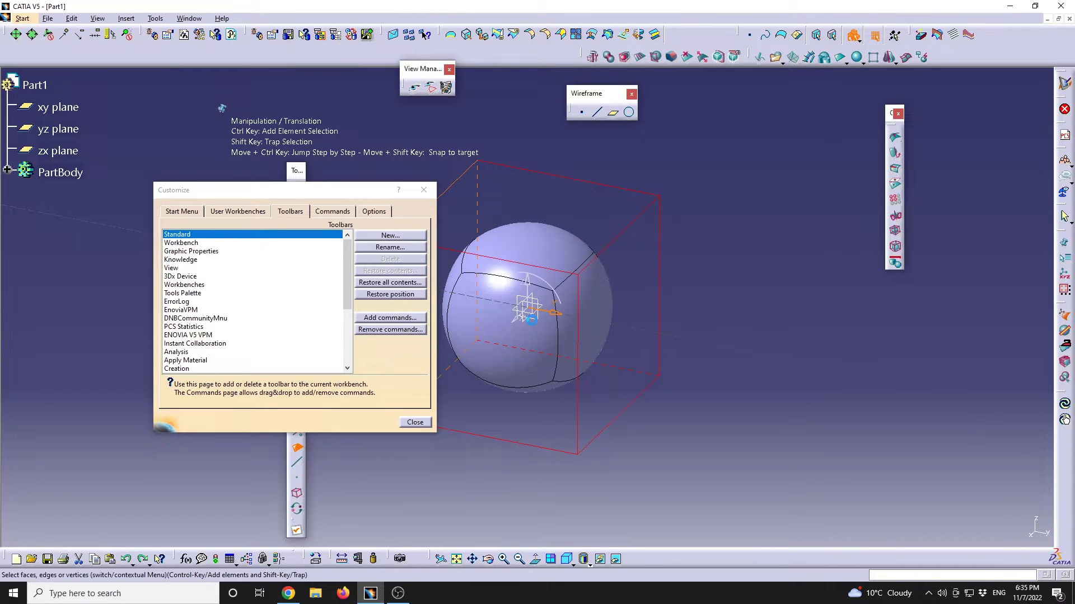
pyautogui.click(421, 189)
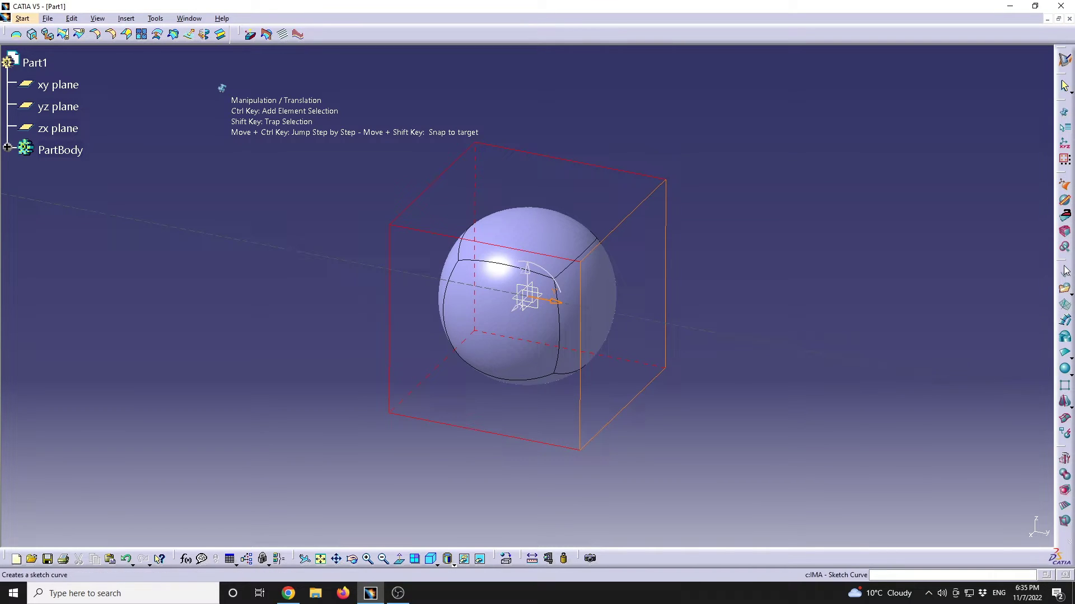
# Dock the reappeared Creation, Styling Surfaces and vertical tool sets into the top toolbar row
pyautogui.moveTo(800, 122); pyautogui.dragTo(800, 121)
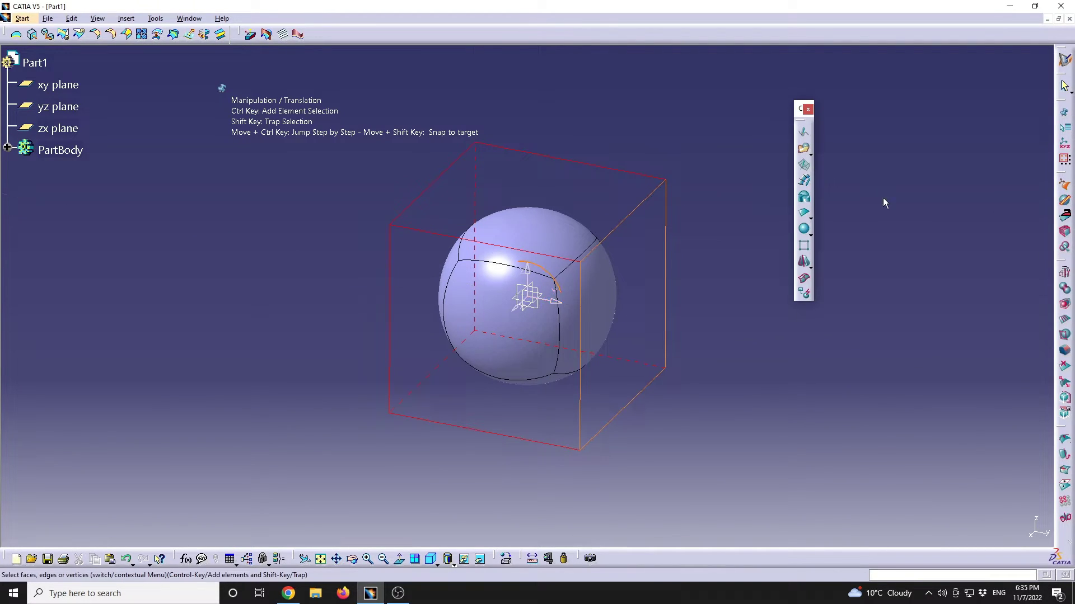
pyautogui.moveTo(1063, 267); pyautogui.dragTo(834, 129)
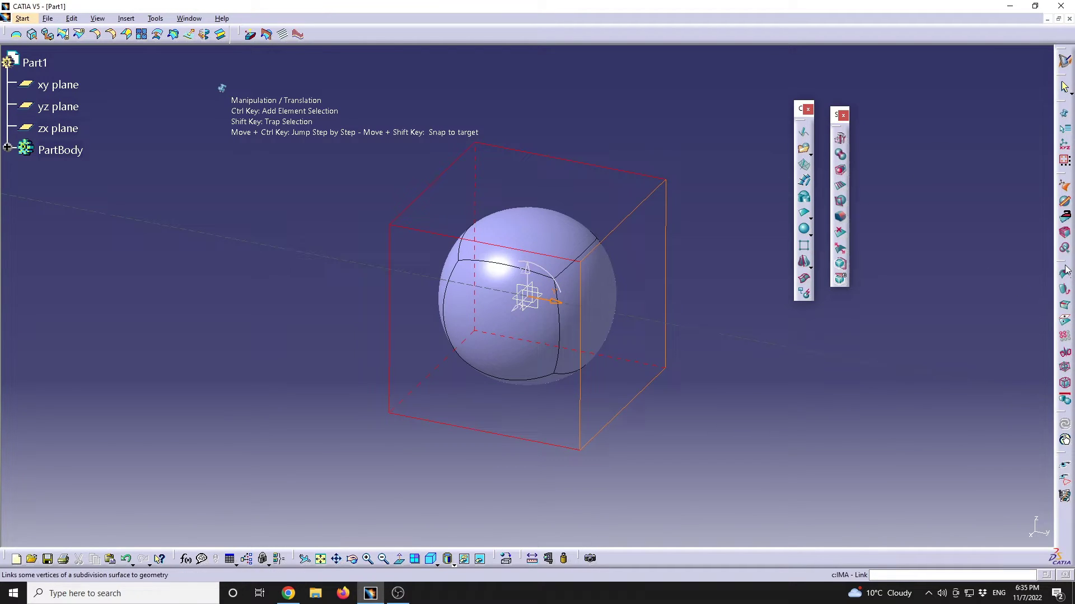
pyautogui.moveTo(1065, 267); pyautogui.dragTo(869, 124)
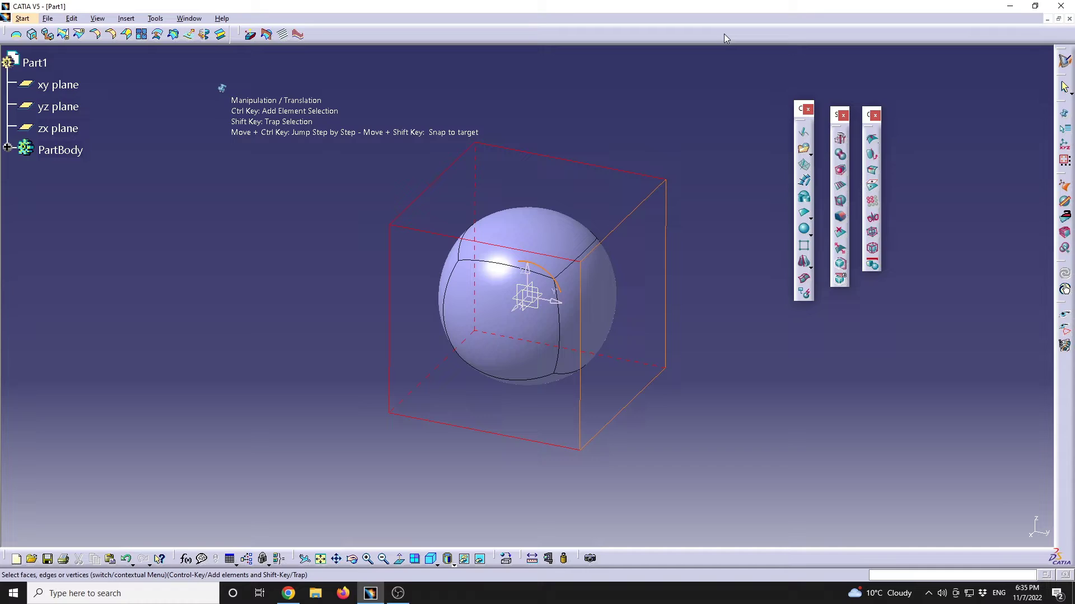
pyautogui.doubleClick(800, 109)
pyautogui.moveTo(834, 115); pyautogui.dragTo(562, 30)
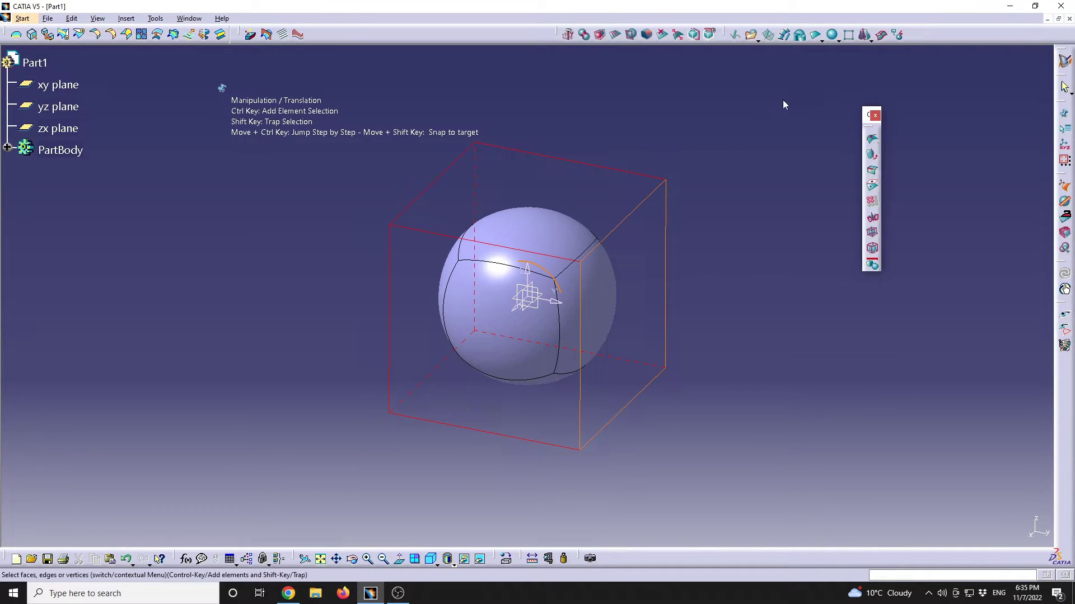
pyautogui.moveTo(409, 22); pyautogui.dragTo(400, 23)
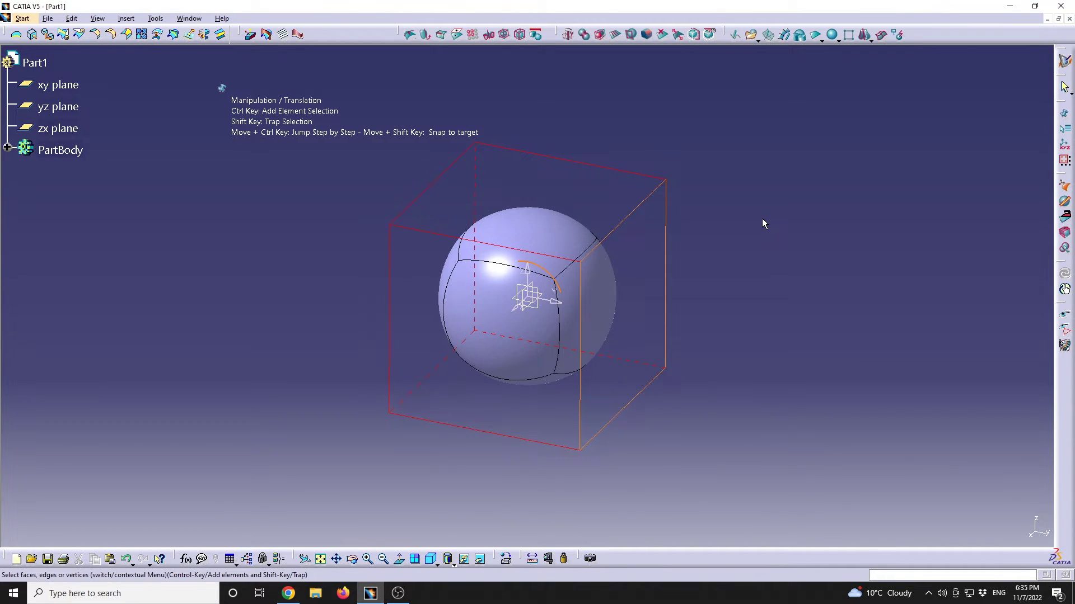
# Show the User Selection Filter toolbar and float it over the 3D view
pyautogui.rightClick(923, 34)
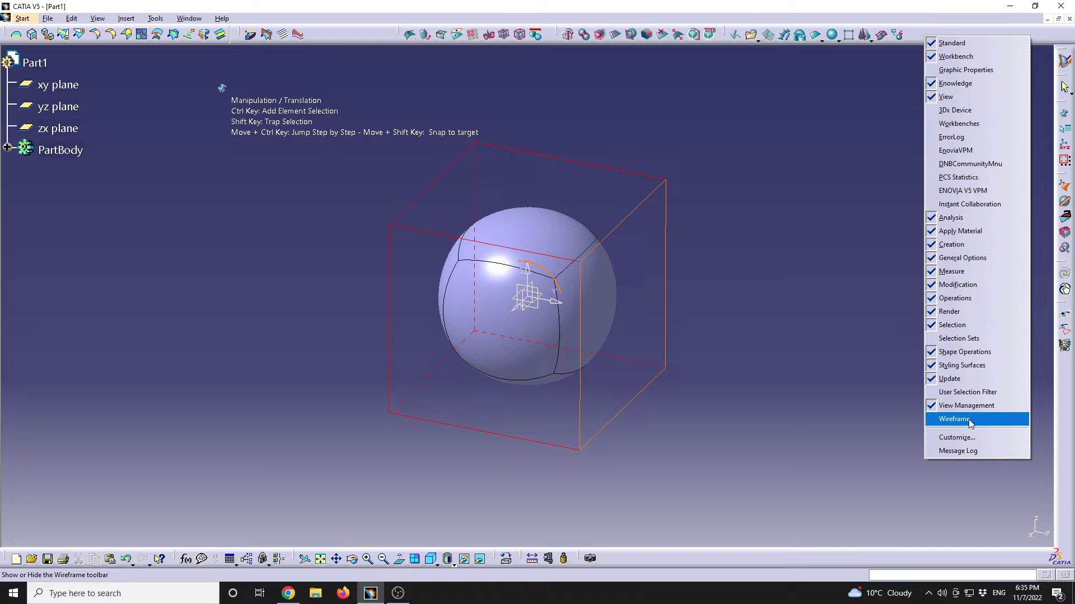
pyautogui.click(976, 391)
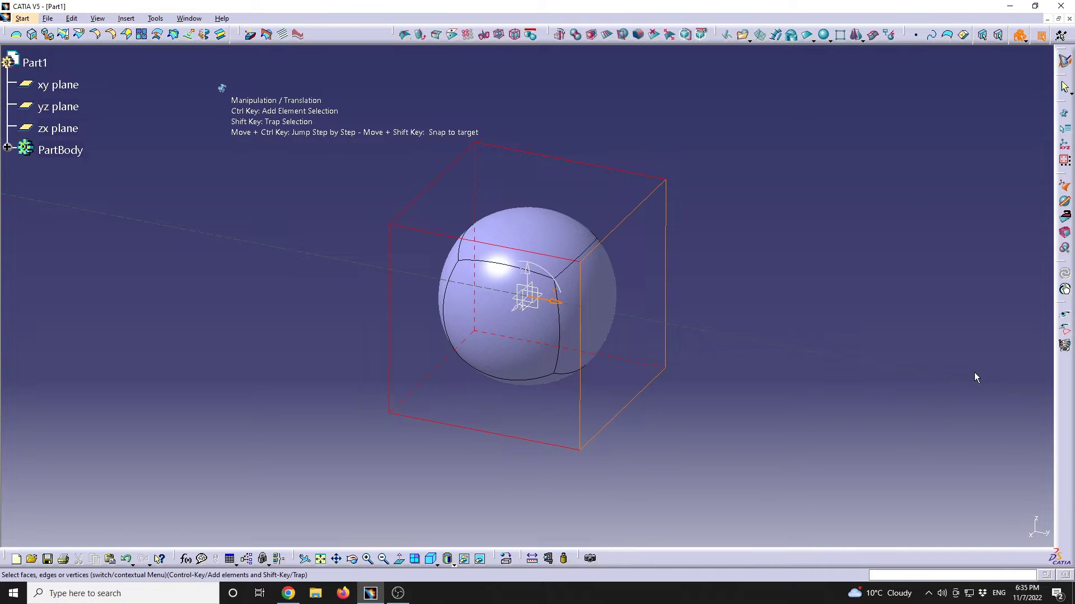
pyautogui.moveTo(909, 34); pyautogui.dragTo(660, 82)
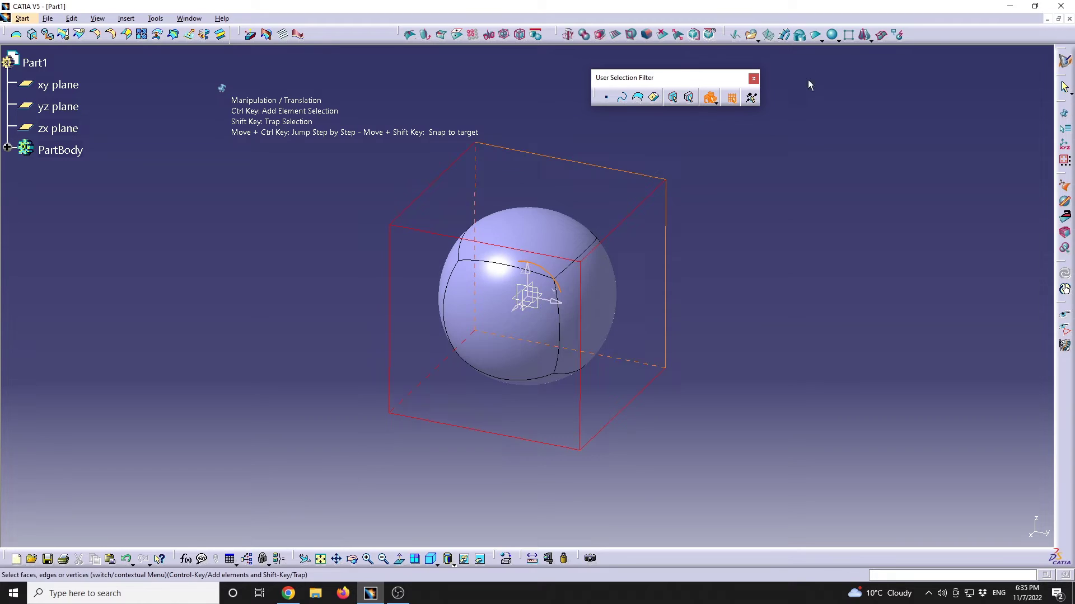
# Show the Wireframe toolbar and float it below the selection filters
pyautogui.rightClick(936, 37)
pyautogui.click(985, 423)
pyautogui.moveTo(1064, 361); pyautogui.dragTo(650, 115)
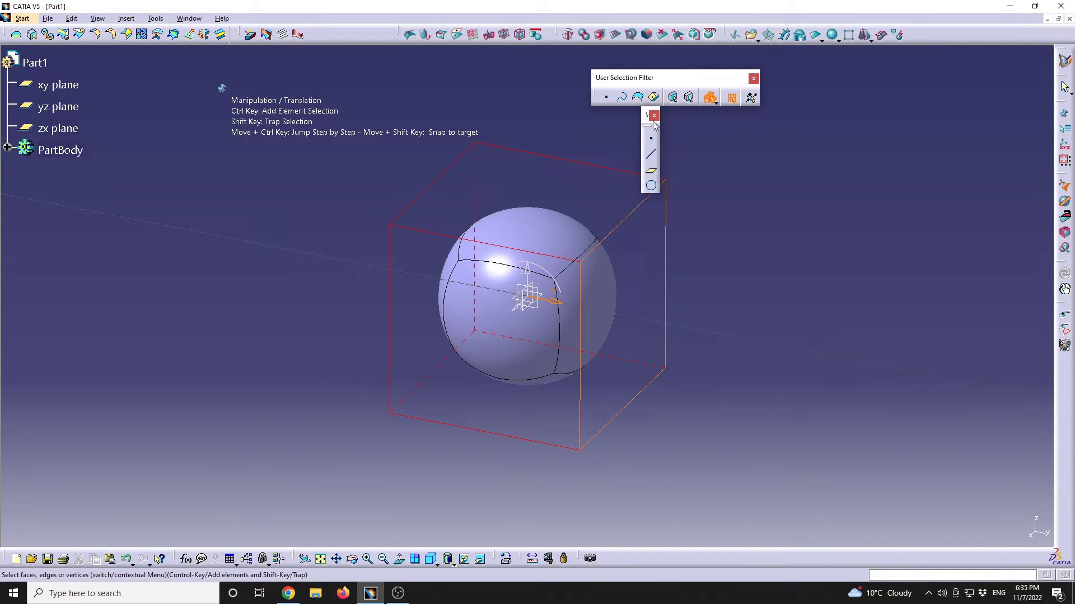
pyautogui.moveTo(932, 26); pyautogui.dragTo(931, 30)
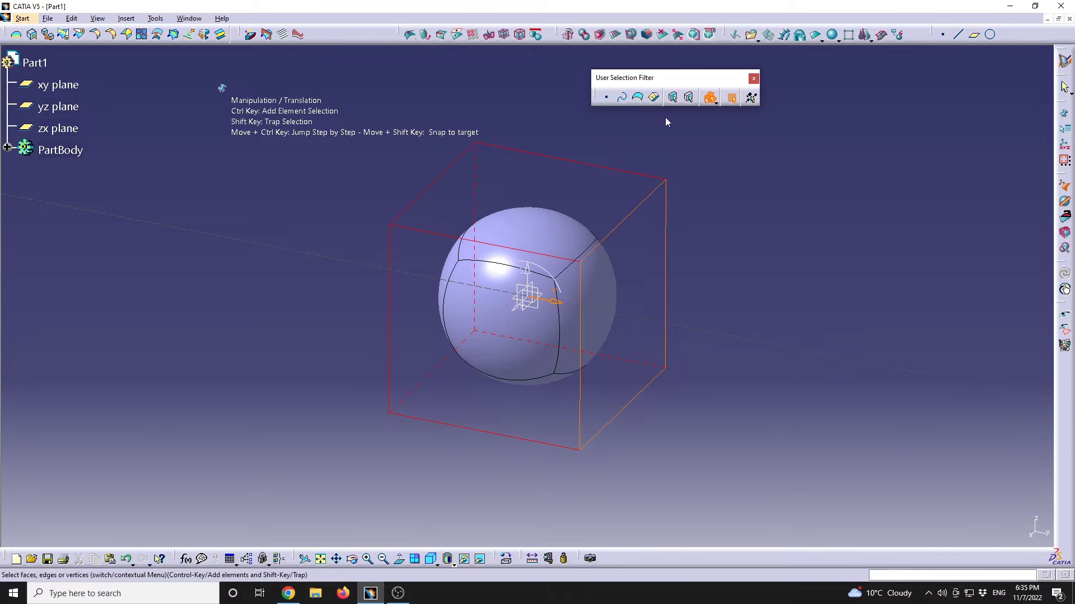
pyautogui.moveTo(594, 132); pyautogui.dragTo(597, 129)
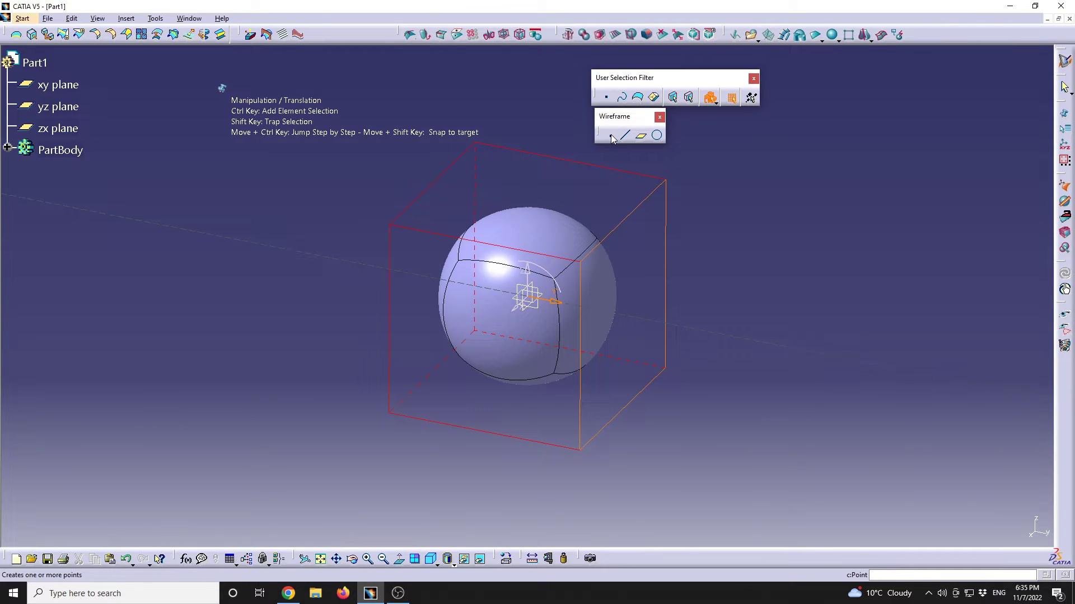
pyautogui.click(612, 139)
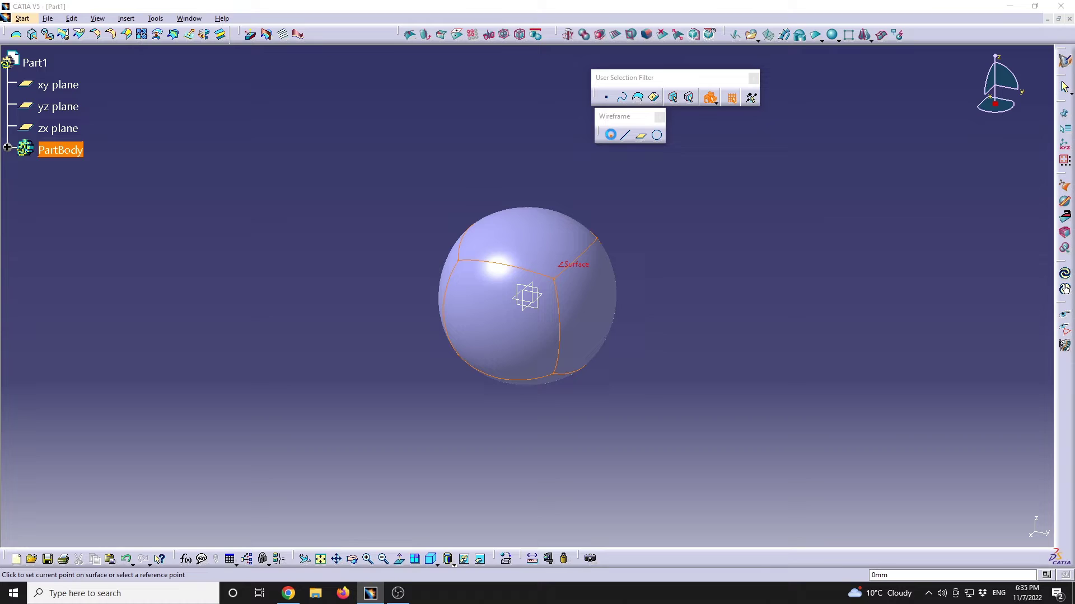
pyautogui.click(562, 235)
pyautogui.moveTo(562, 235); pyautogui.dragTo(565, 263)
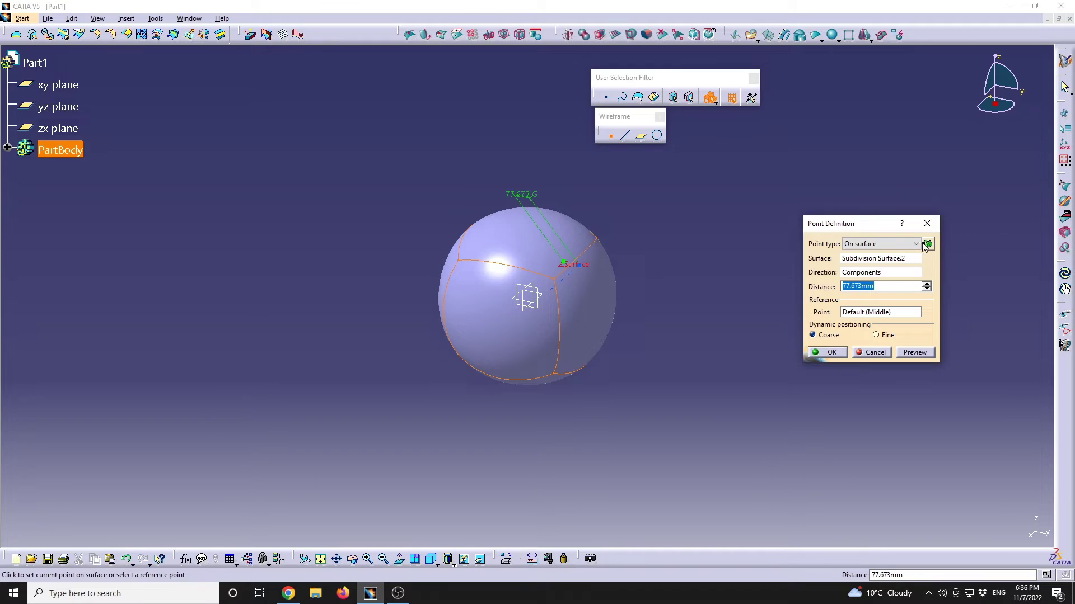
pyautogui.click(878, 244)
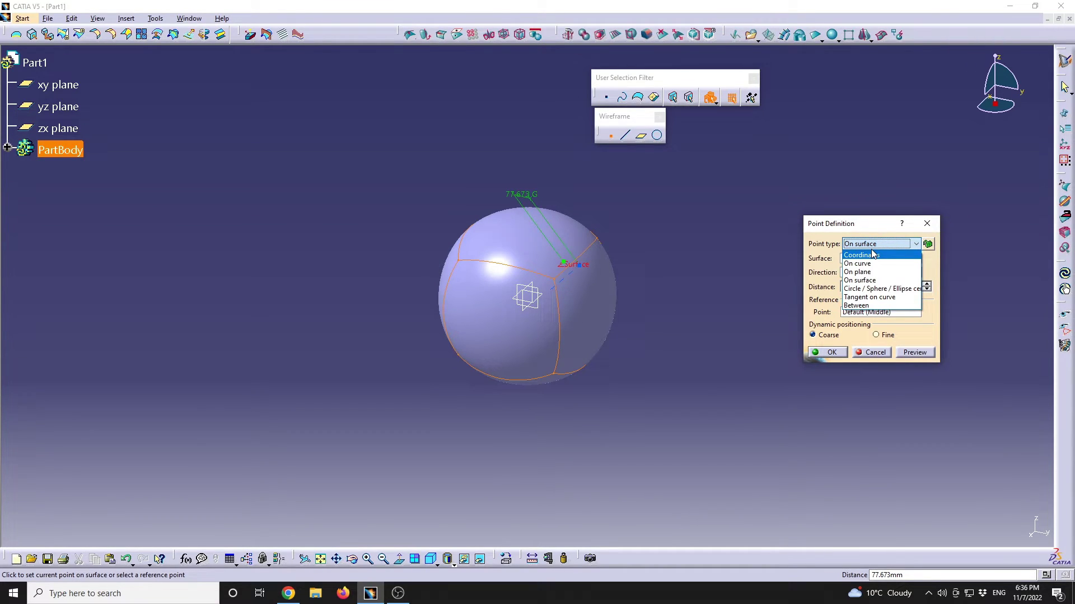
pyautogui.click(927, 223)
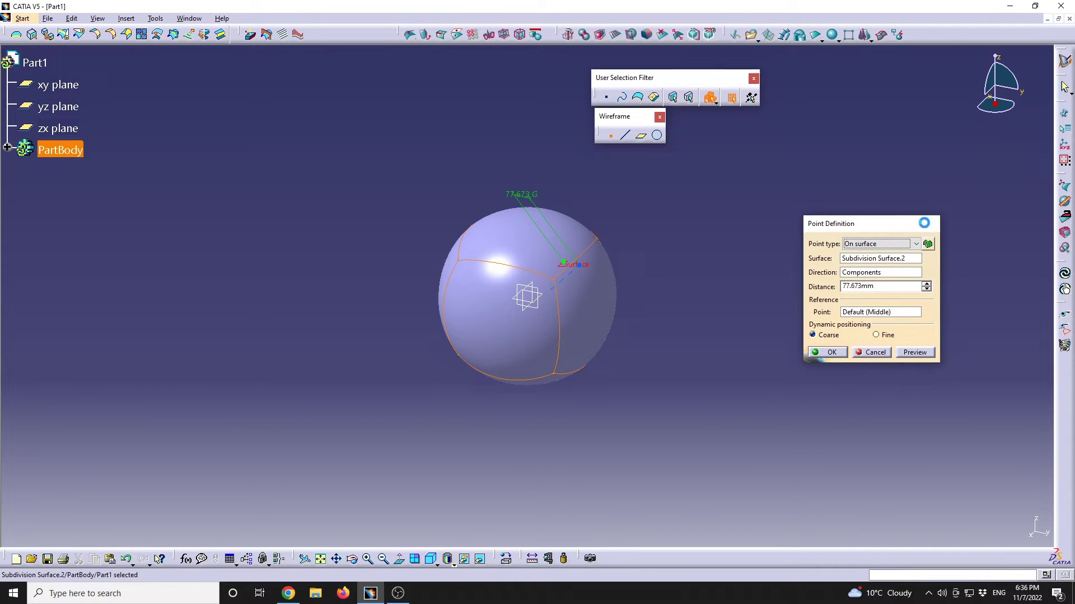
pyautogui.click(927, 224)
pyautogui.moveTo(641, 122); pyautogui.dragTo(640, 128)
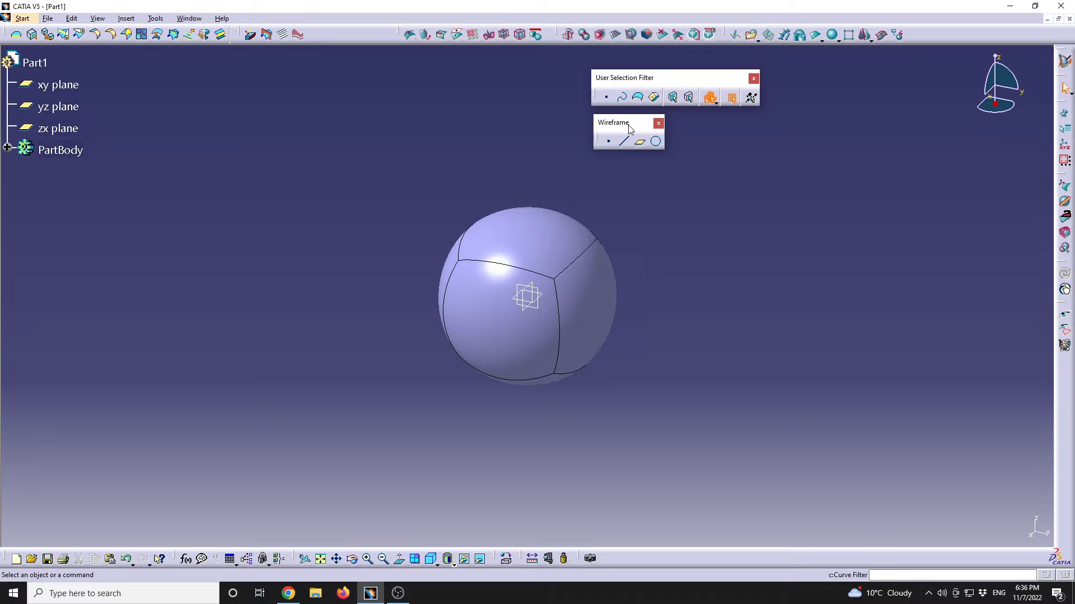
# Toggle the Point Filter on and off, select the sphere, and move the Tools Palette beneath it
pyautogui.moveTo(622, 120); pyautogui.dragTo(620, 119)
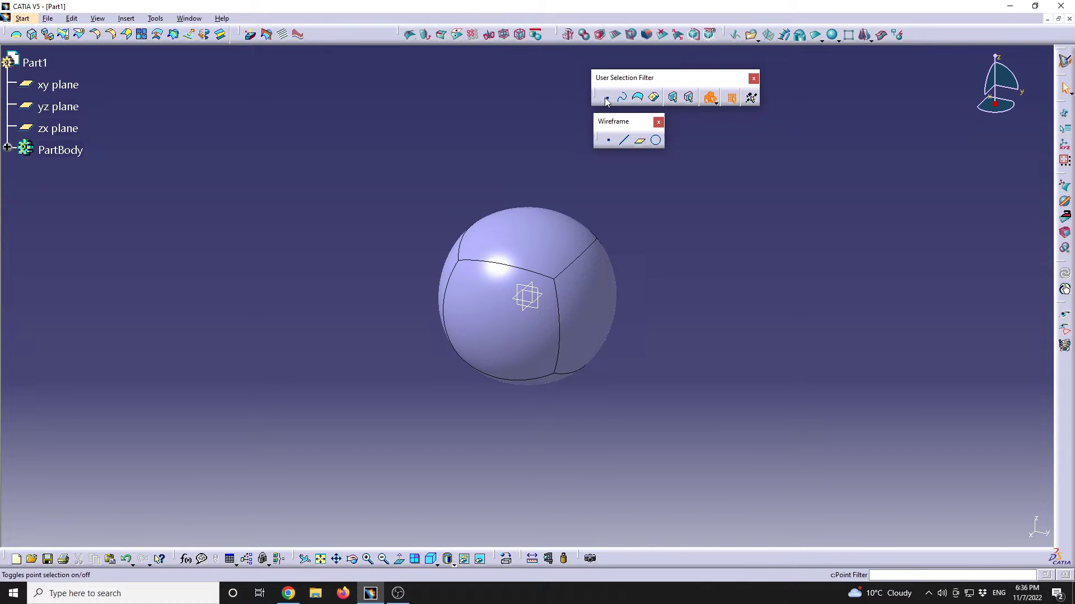
pyautogui.click(607, 98)
pyautogui.click(607, 98)
pyautogui.click(546, 240)
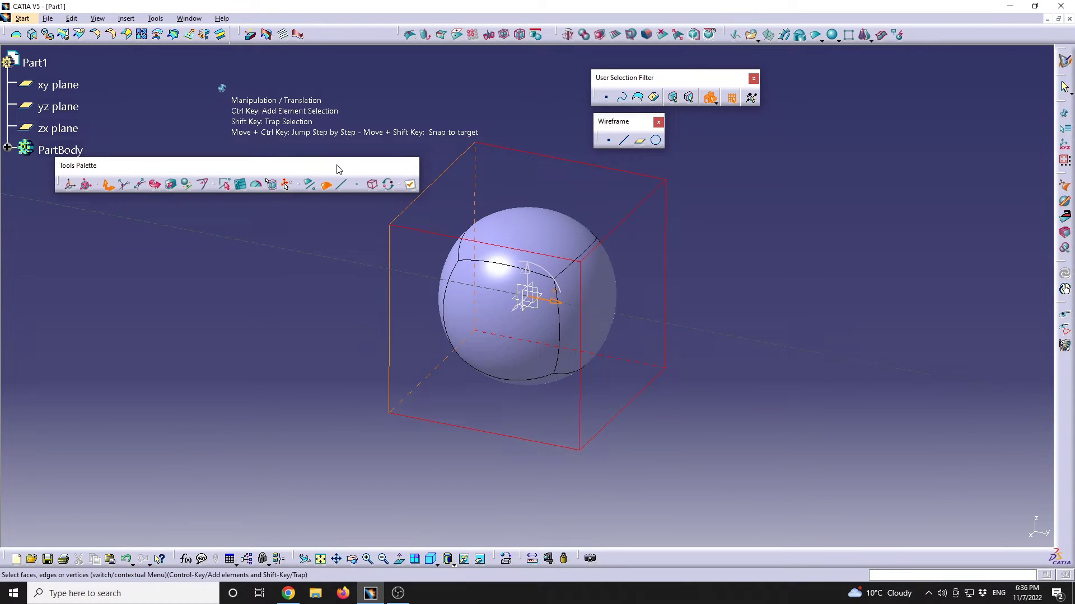
pyautogui.moveTo(336, 164); pyautogui.dragTo(624, 451)
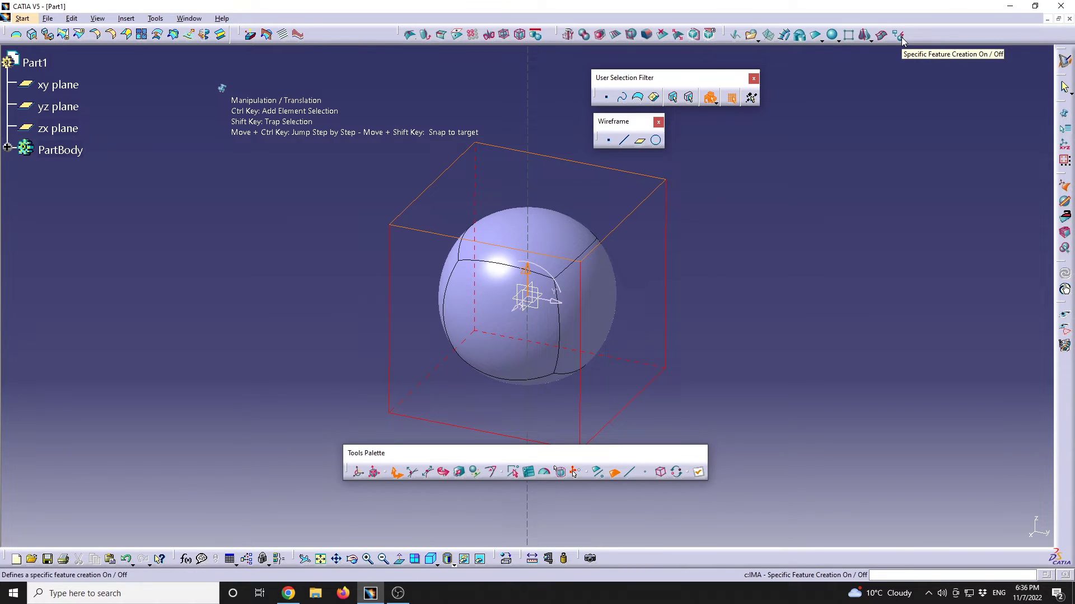
# Dock the User Selection Filter and Wireframe toolbars into the top toolbar row
pyautogui.rightClick(918, 36)
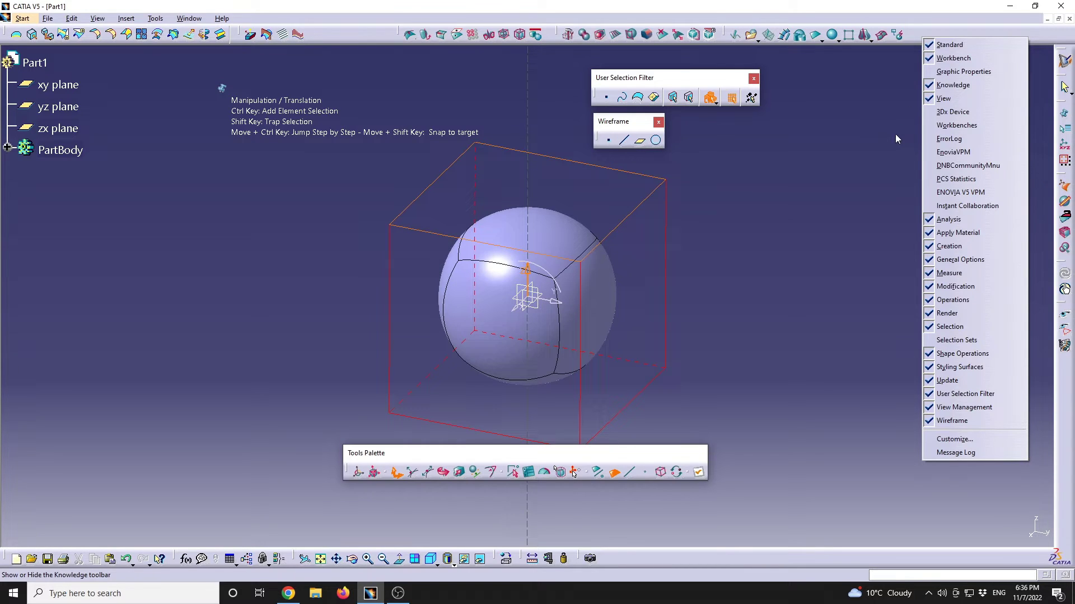
pyautogui.click(810, 229)
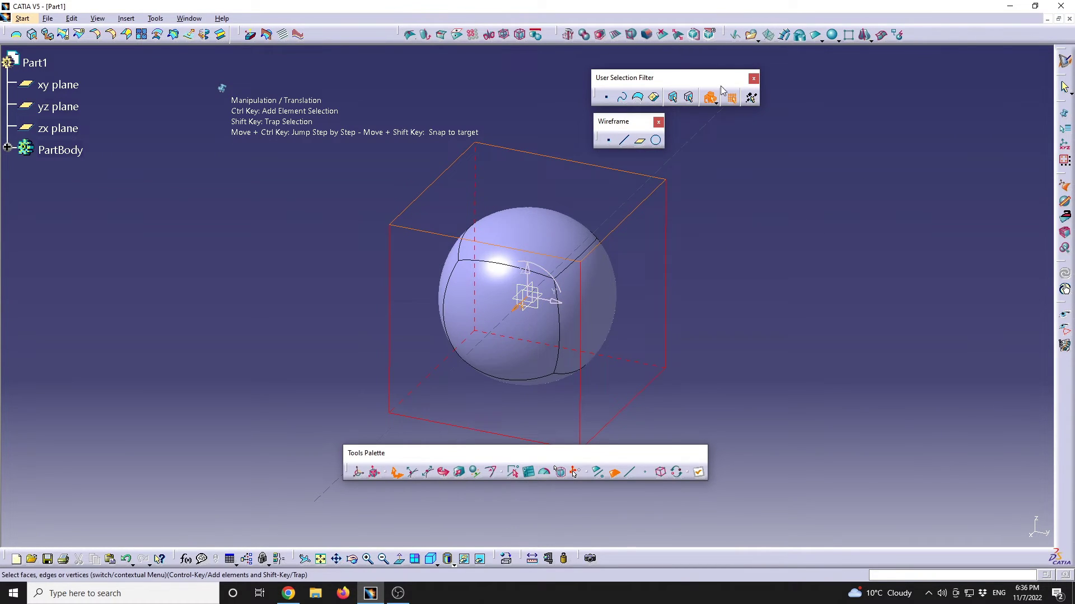
pyautogui.moveTo(949, 28); pyautogui.dragTo(948, 28)
pyautogui.moveTo(616, 122); pyautogui.dragTo(345, 45)
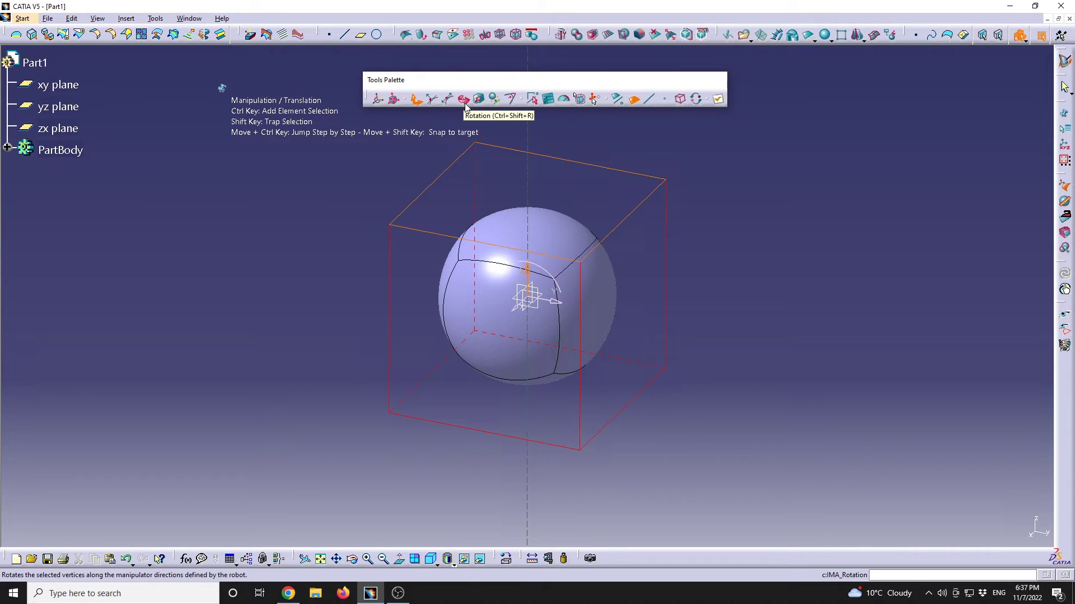
# Using Vertex Selection, drag the top-right cage vertex outward, then undo the stretch with Ctrl+Z
pyautogui.click(464, 101)
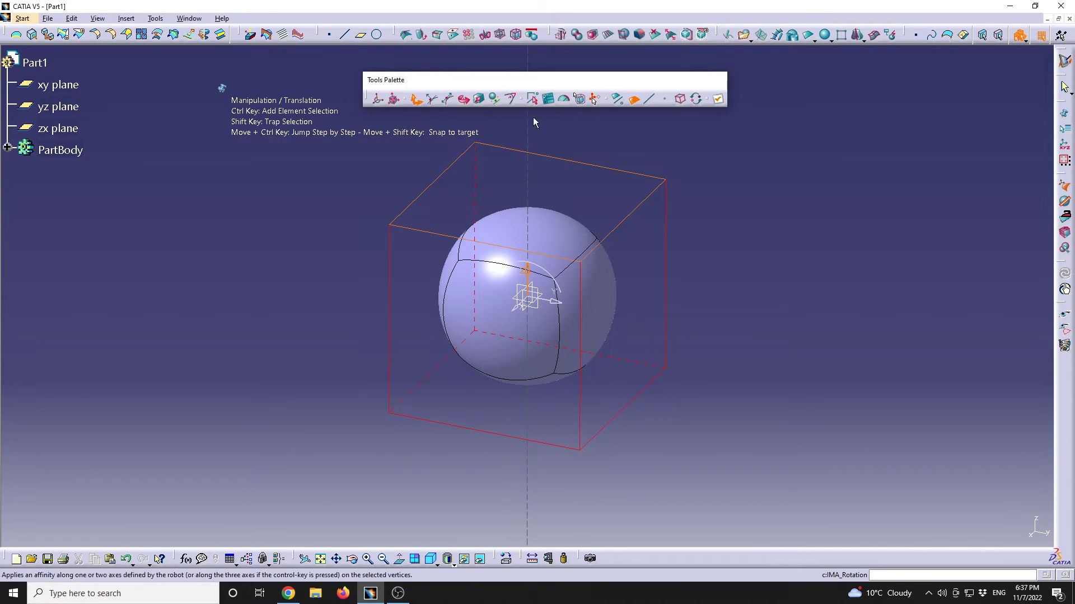
pyautogui.click(661, 102)
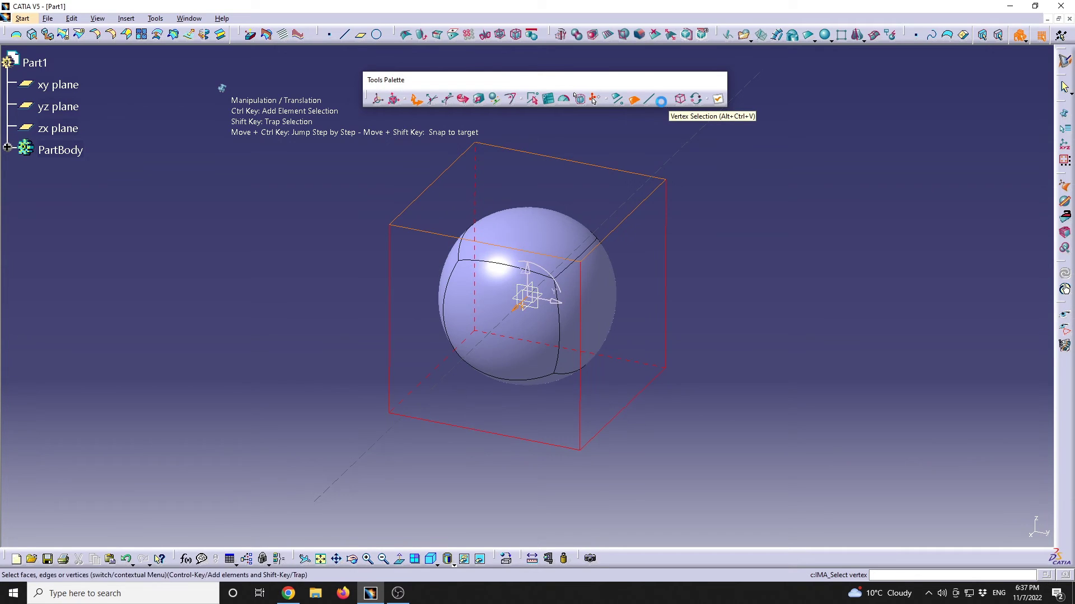
pyautogui.moveTo(651, 151); pyautogui.dragTo(759, 196)
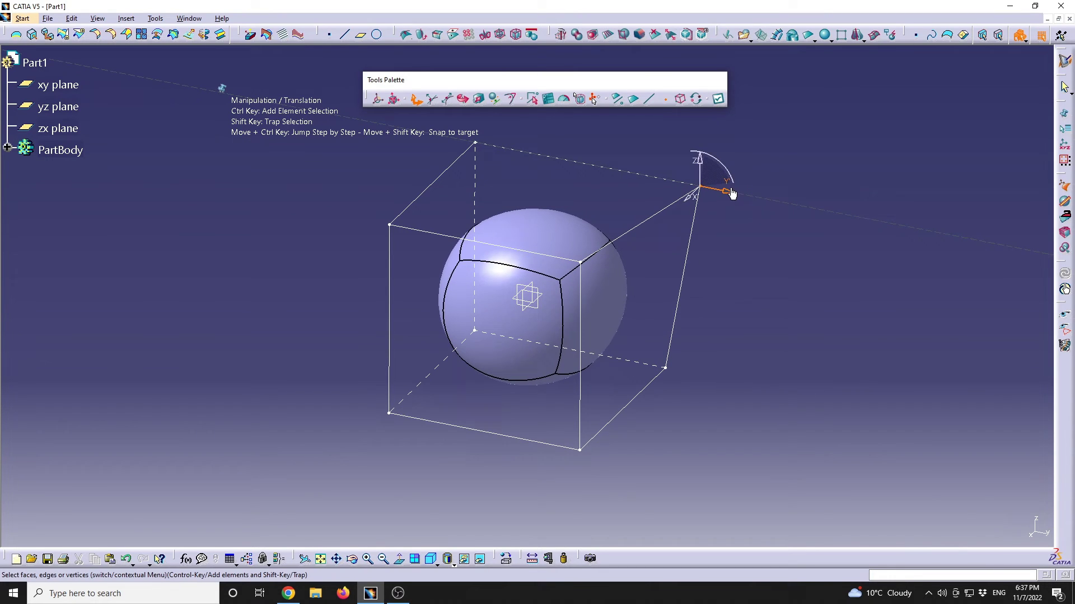
pyautogui.hotkey('ctrl', 'z')
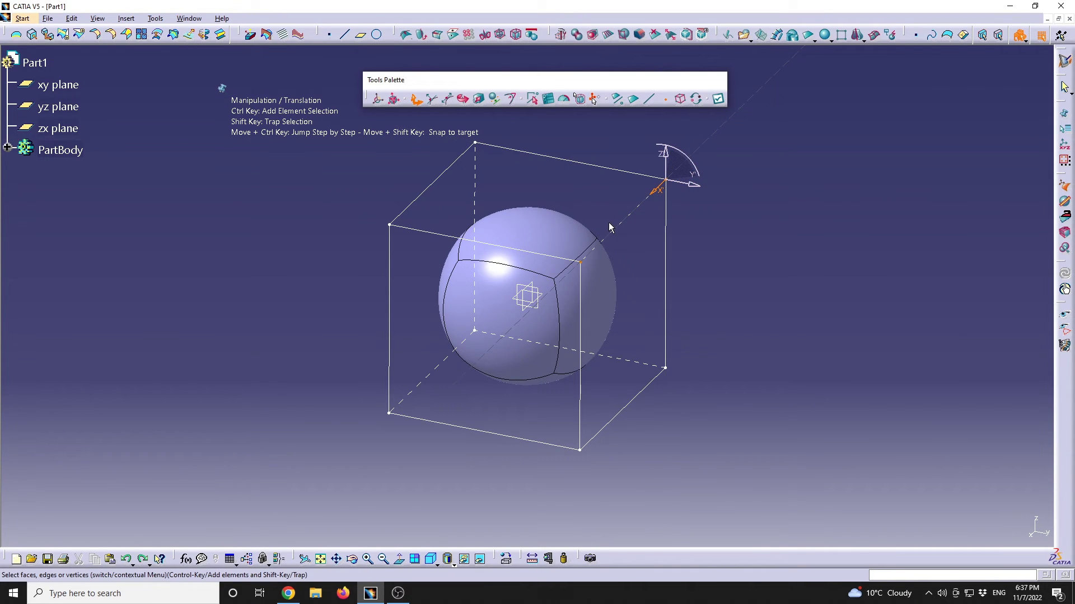